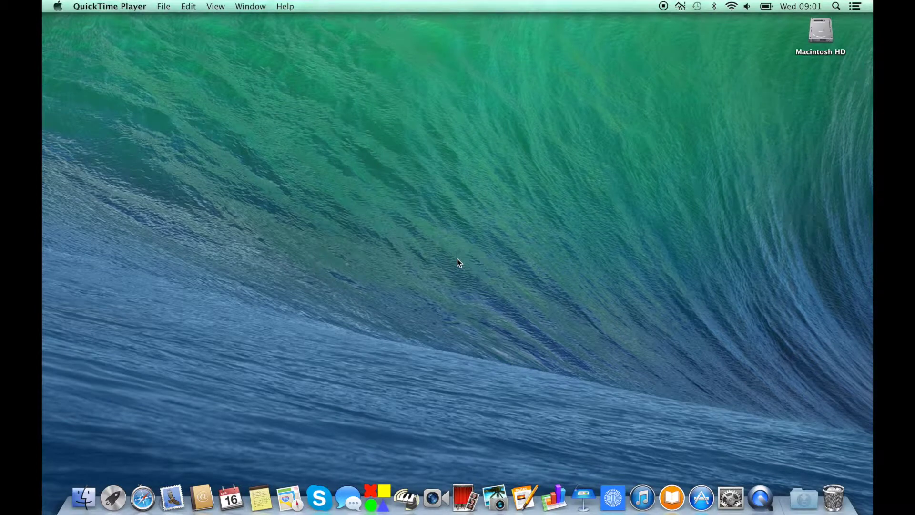
Start SimpleSynth, minimize its window, and launch Figurenotes.
click(408, 499)
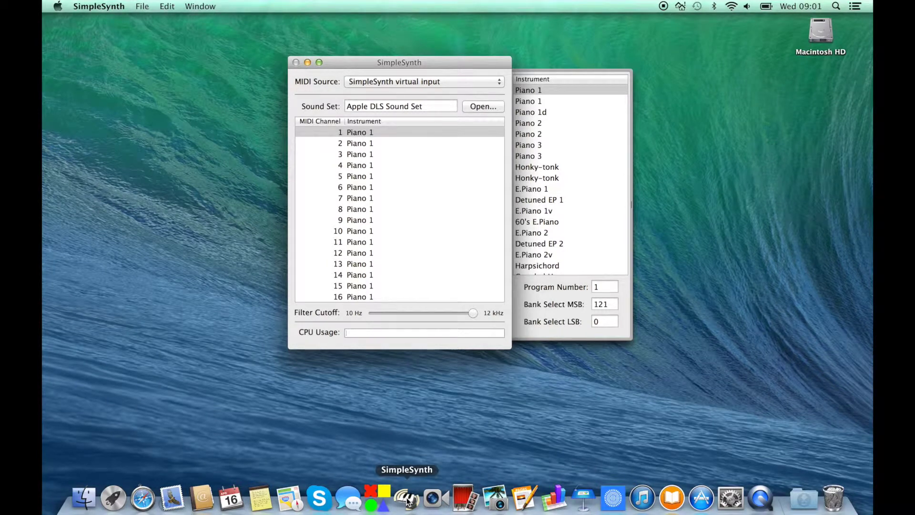
click(307, 63)
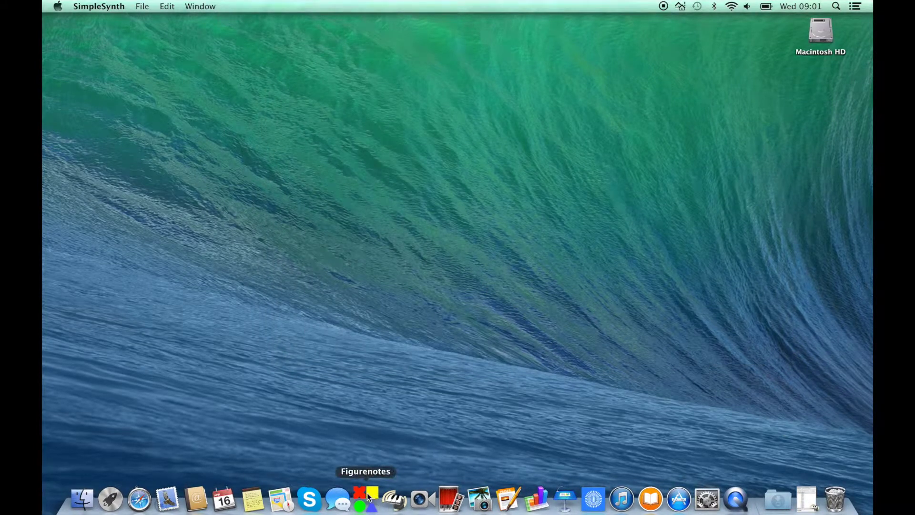
click(367, 497)
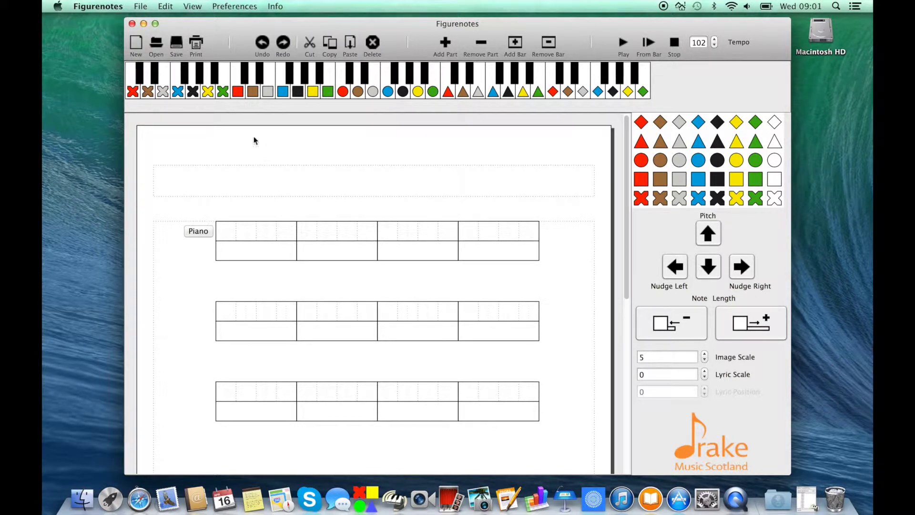
Reset the score's time signature via Edit > Set Time Sig to 4 beats per bar.
click(172, 8)
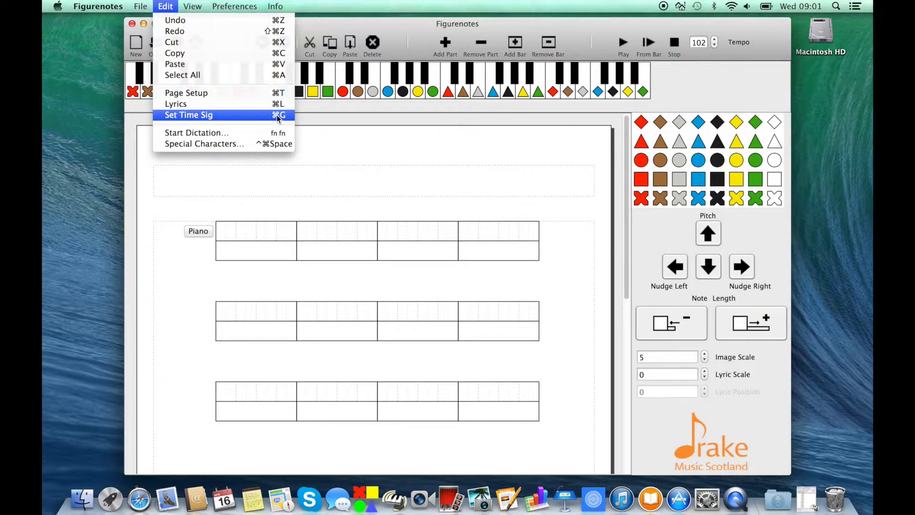
click(225, 118)
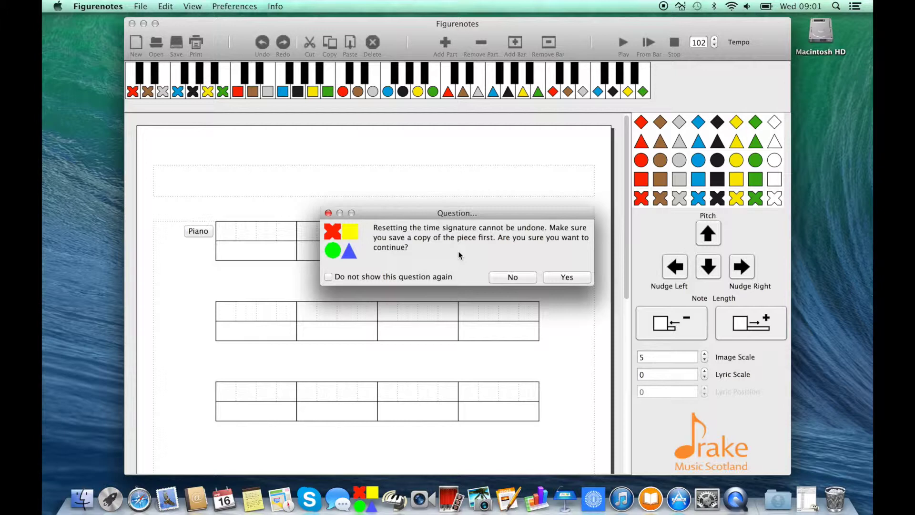
click(562, 277)
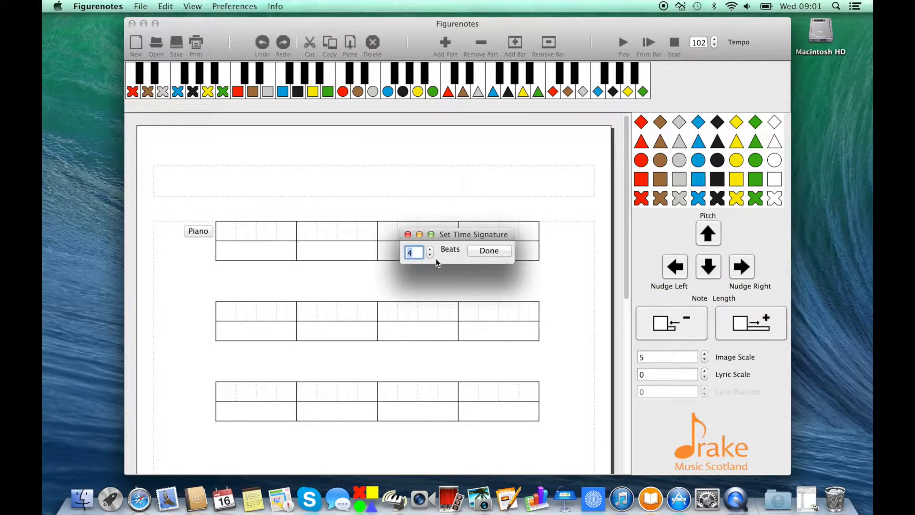
text(16)
key(BackSpace)
key(BackSpace)
text(4)
click(491, 253)
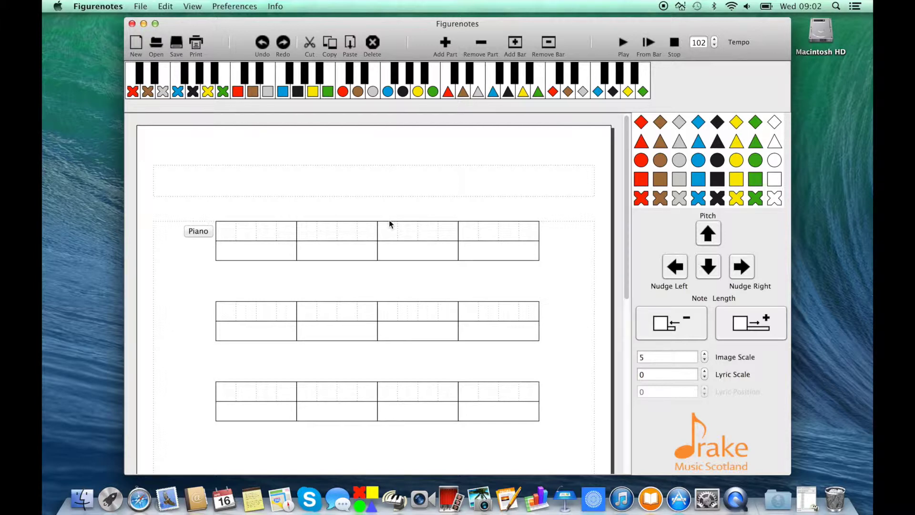
double_click(383, 179)
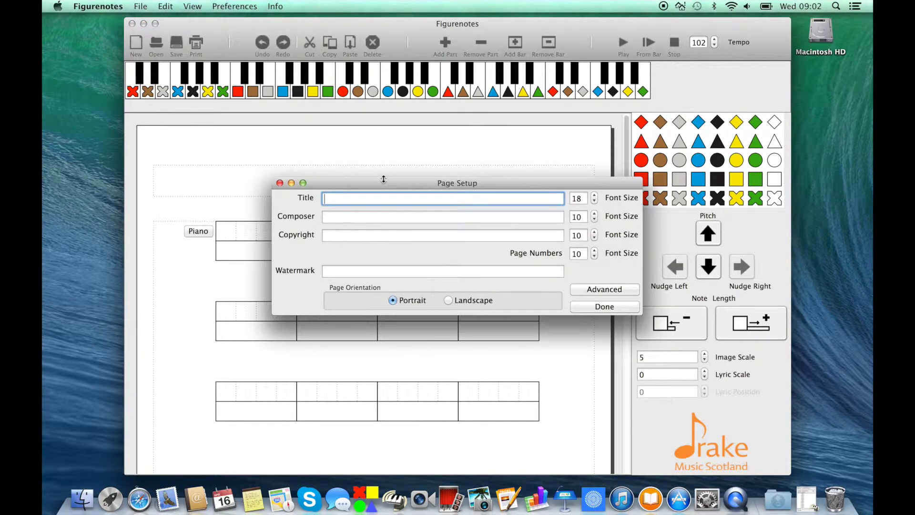
Enter title 'My Piece' and composer 'Me' in Page Setup and apply them.
text(My Piee)
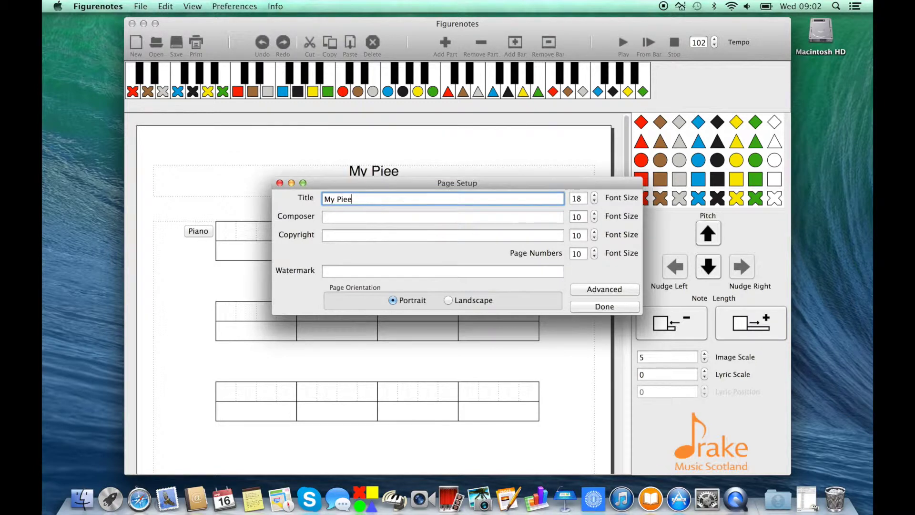
key(BackSpace)
text(ce)
click(443, 217)
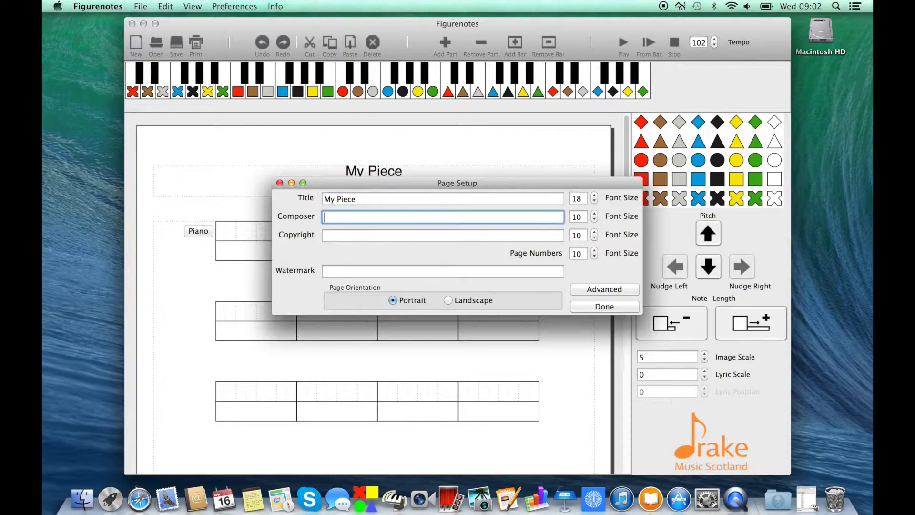
text(Me)
click(580, 254)
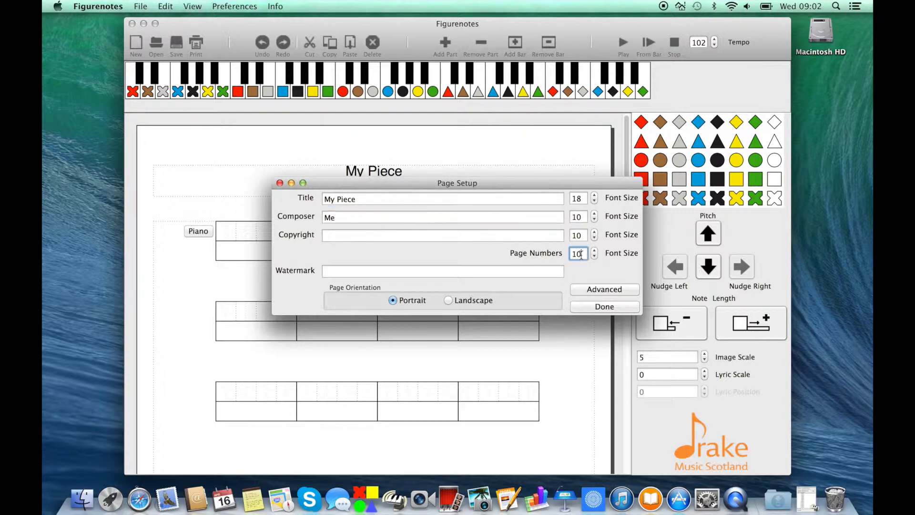
drag(581, 254, 566, 256)
click(603, 290)
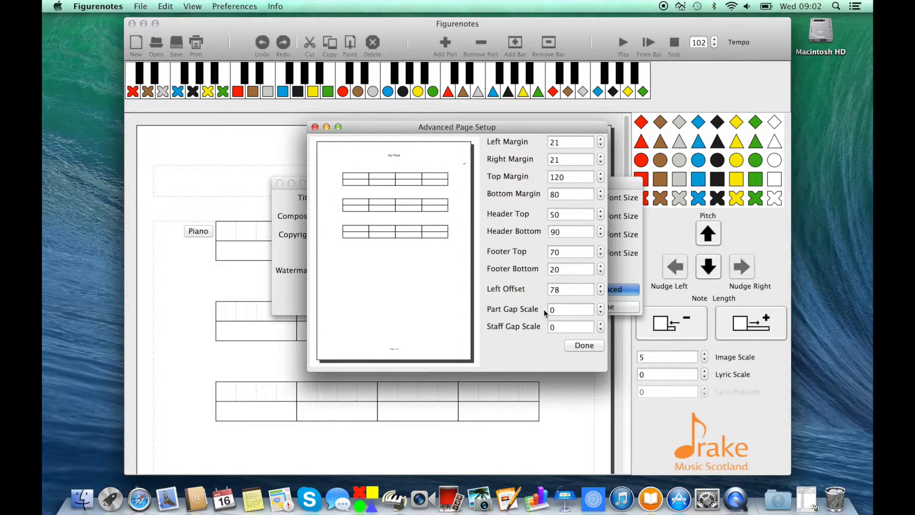
click(585, 346)
click(605, 307)
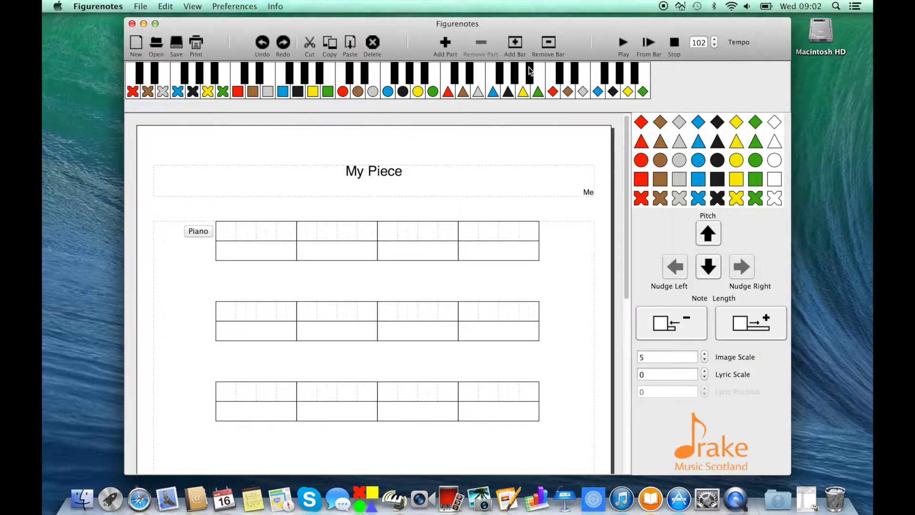
Add a second part to the score, deleting and re-adding it once.
click(446, 43)
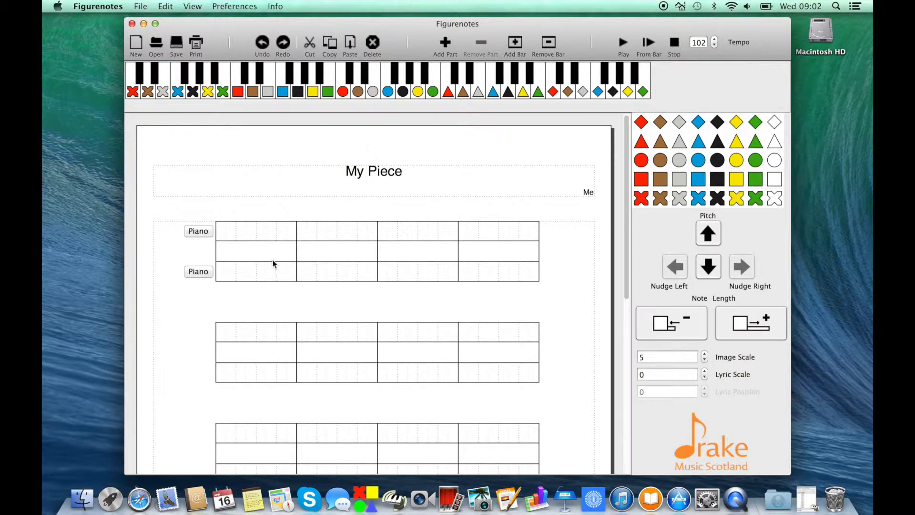
click(250, 267)
click(484, 52)
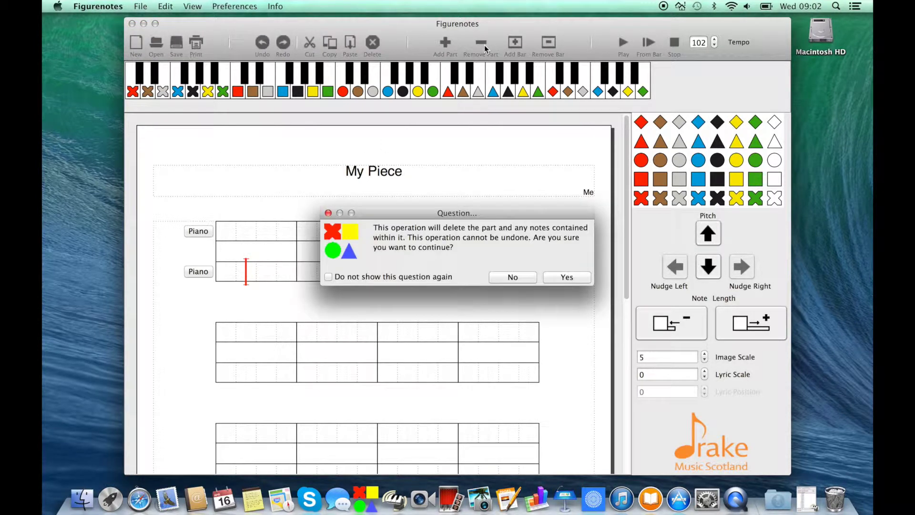
click(574, 281)
click(446, 44)
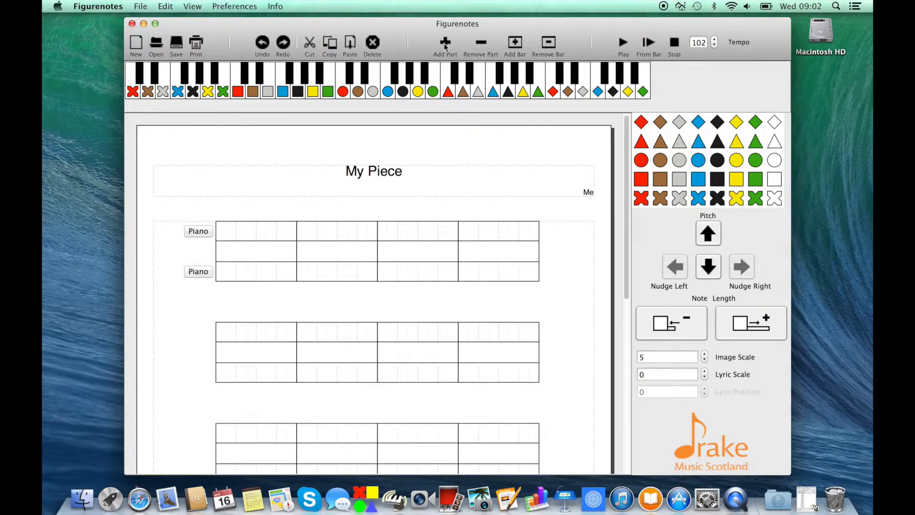
Name the parts Melody and Chords, making Chords a bass-clef chord part.
click(204, 232)
text(Melody)
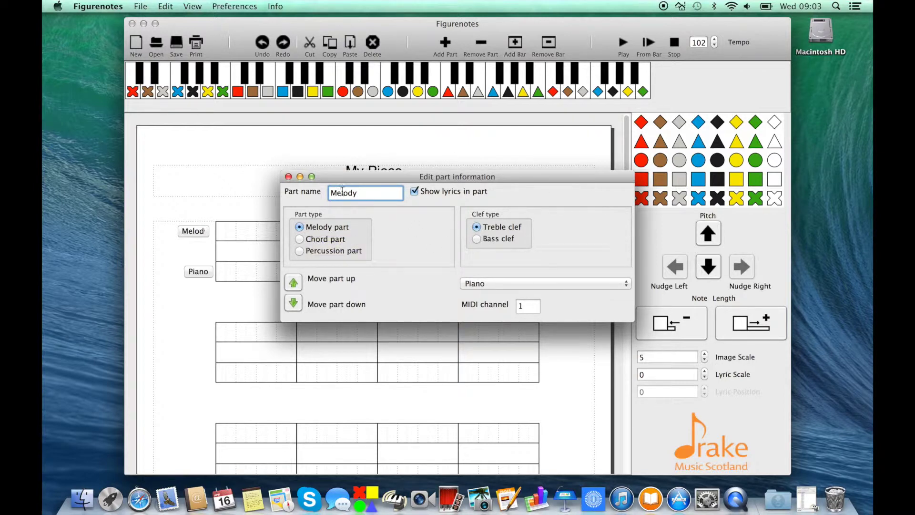
click(289, 178)
click(203, 272)
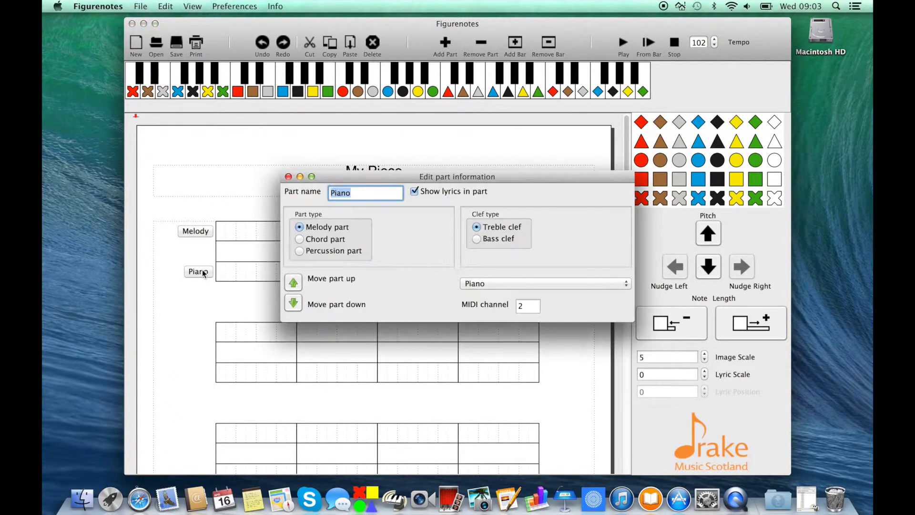
text(Chords)
click(299, 240)
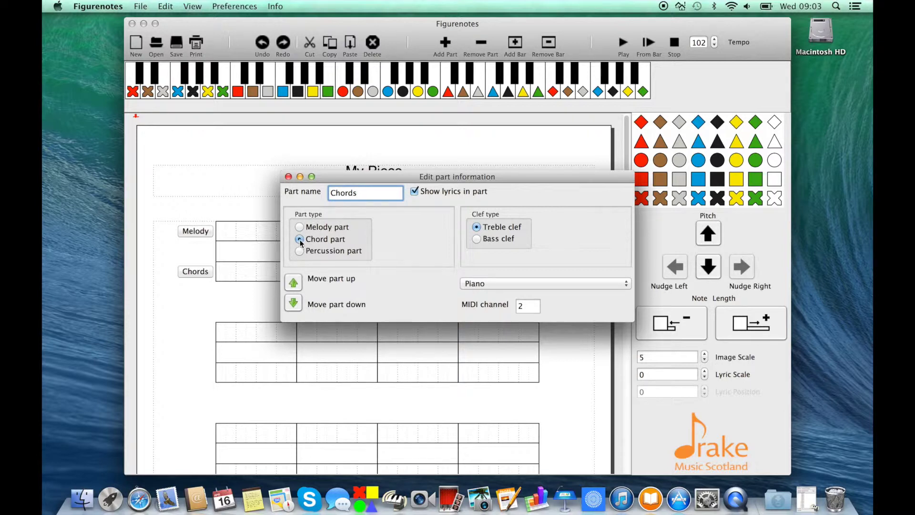
click(477, 240)
click(288, 177)
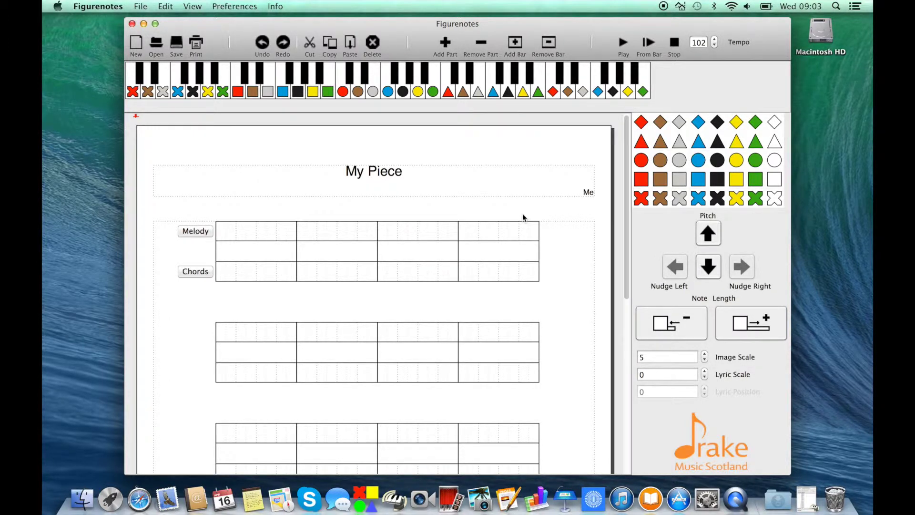
click(227, 231)
Enter nine circle notes: red, brown, grey, blue, black, blue, grey, brown, red.
drag(641, 162, 221, 238)
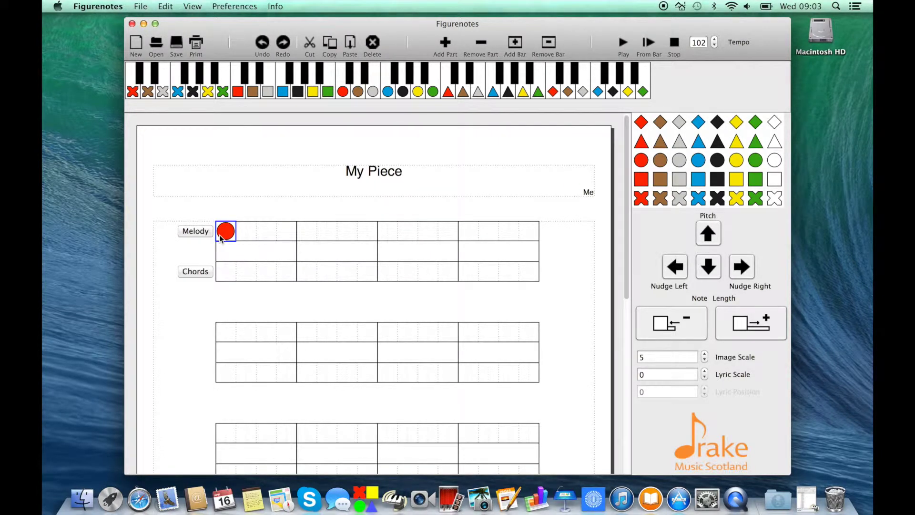
click(661, 163)
click(680, 162)
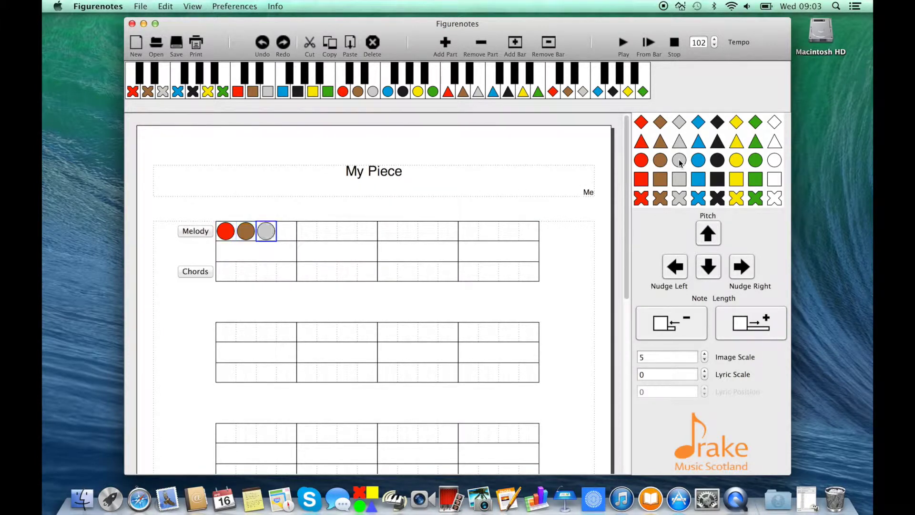
click(700, 162)
click(718, 162)
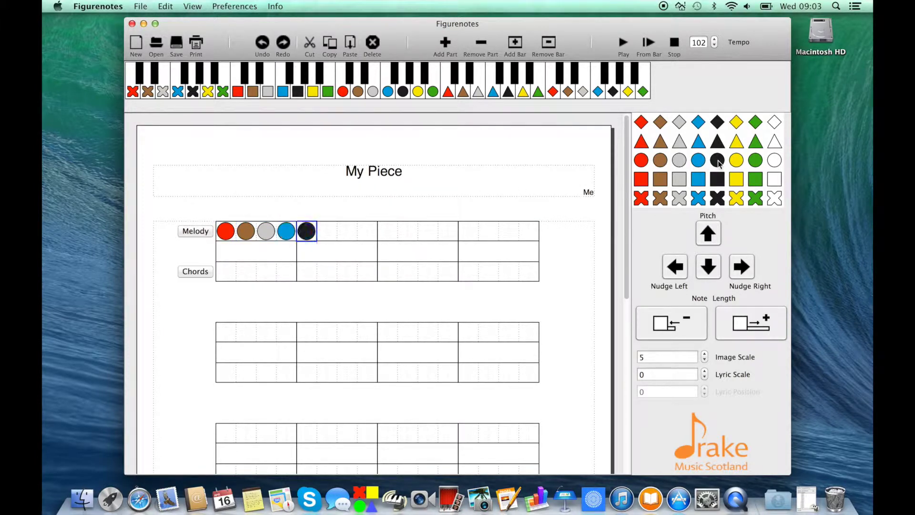
click(388, 92)
click(373, 94)
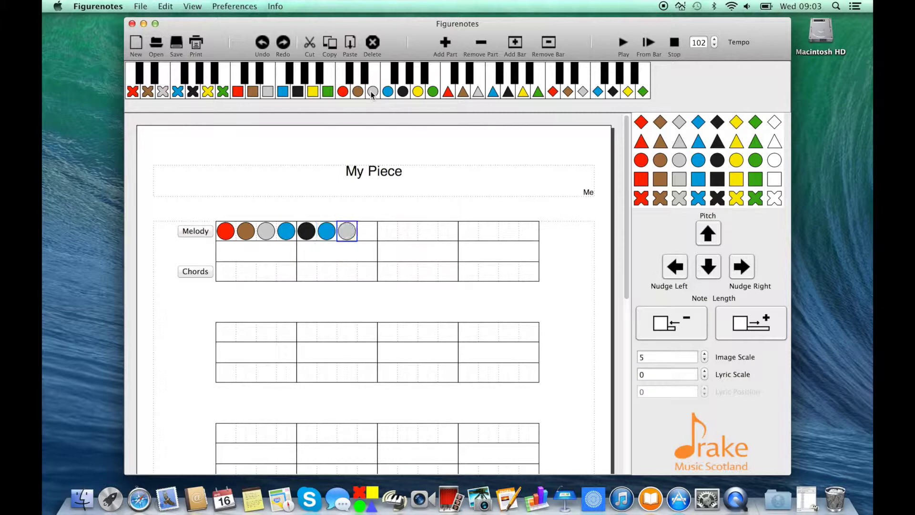
click(358, 93)
click(344, 93)
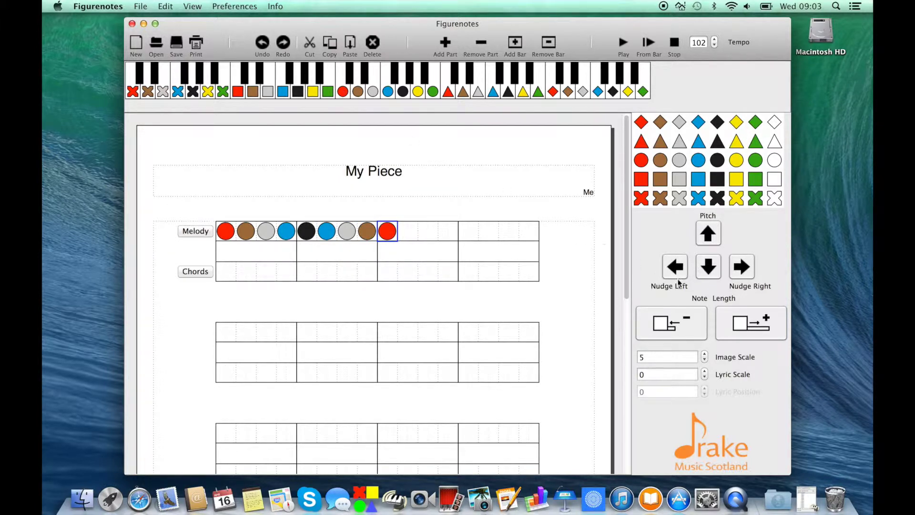
click(763, 326)
click(763, 326)
click(763, 325)
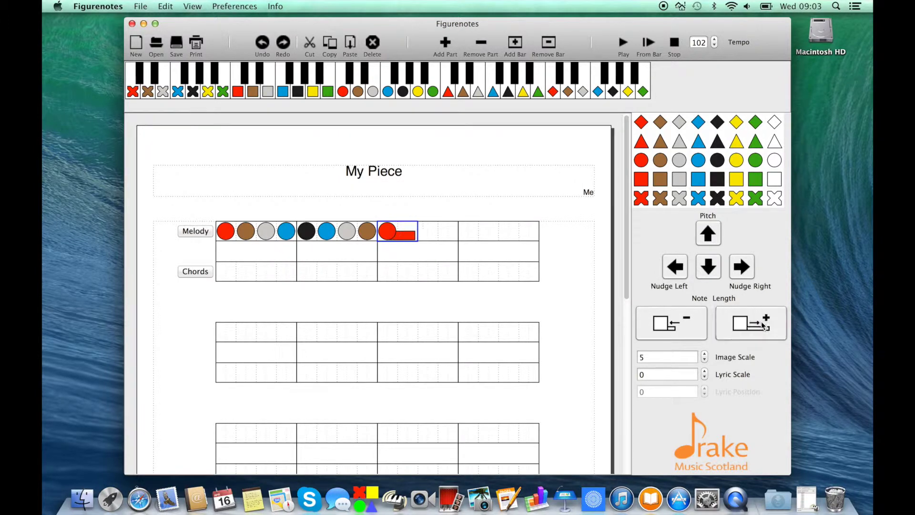
click(693, 326)
click(694, 326)
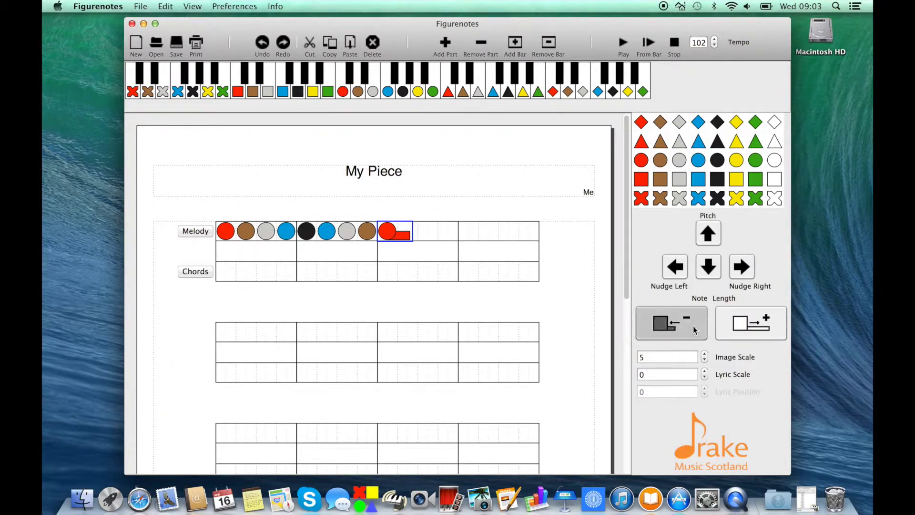
click(693, 327)
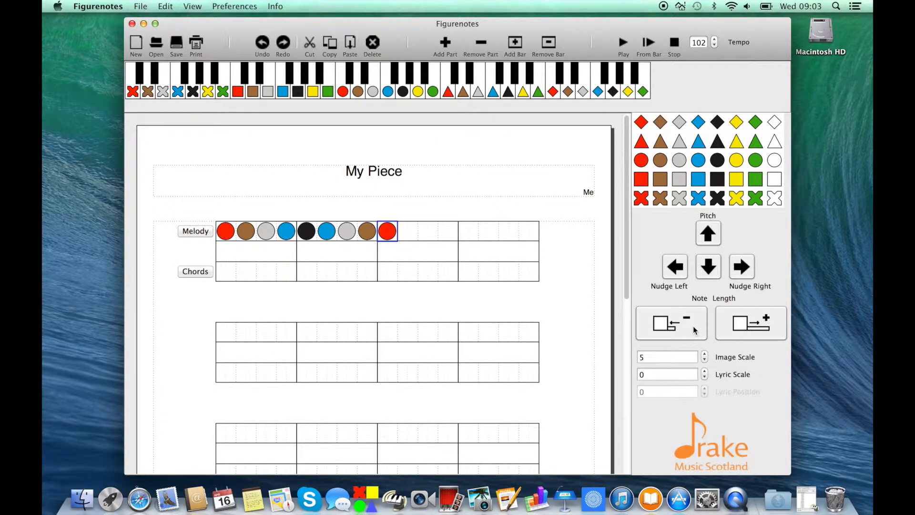
click(693, 326)
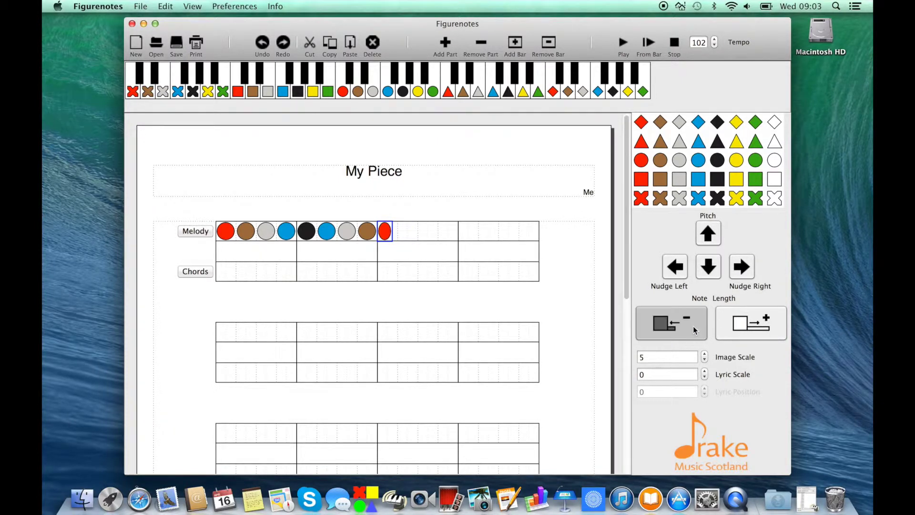
click(769, 330)
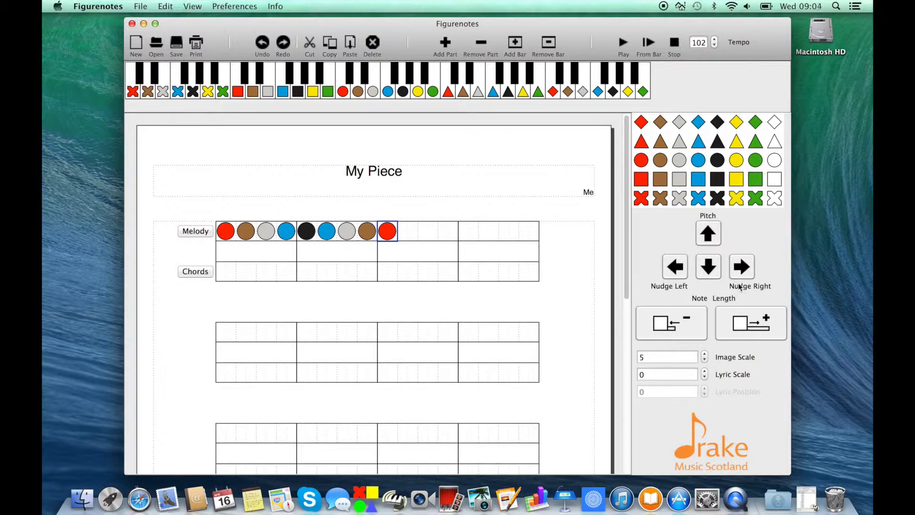
Raise the pitch of both blue notes and add a green note after the final red.
click(330, 236)
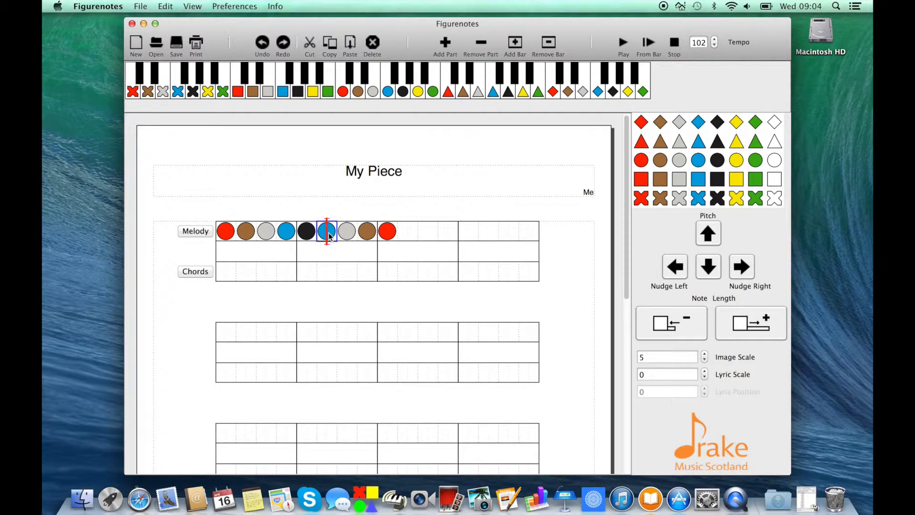
click(708, 234)
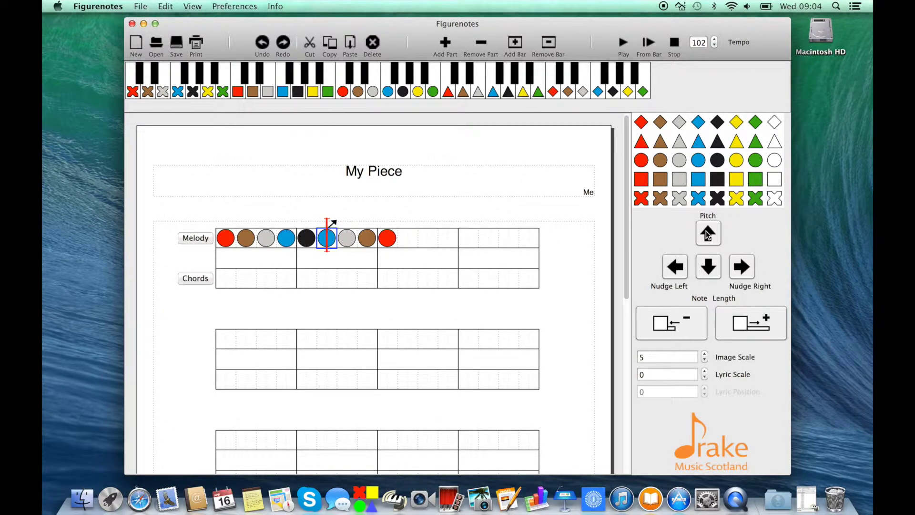
click(287, 240)
click(716, 233)
drag(755, 162, 403, 242)
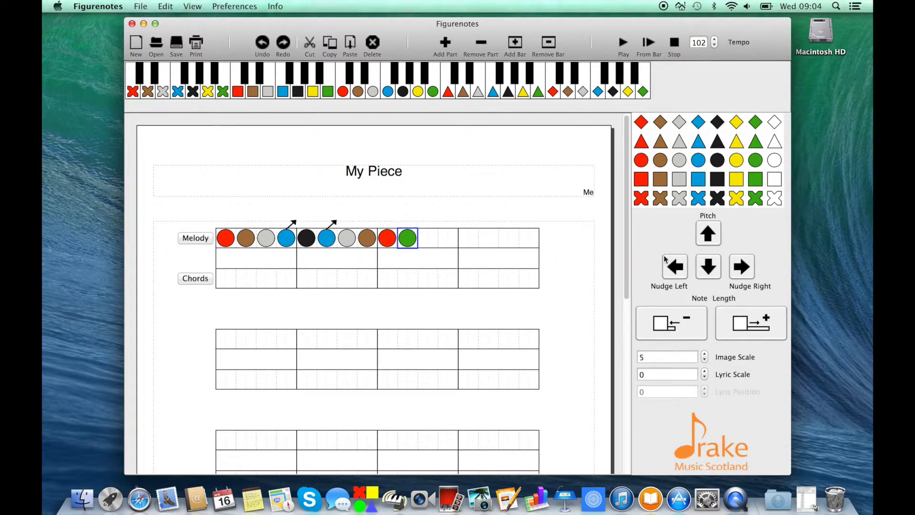
Delete the green note, then experiment with yellow notes and their pitch up/down after the red.
click(704, 270)
key(Delete)
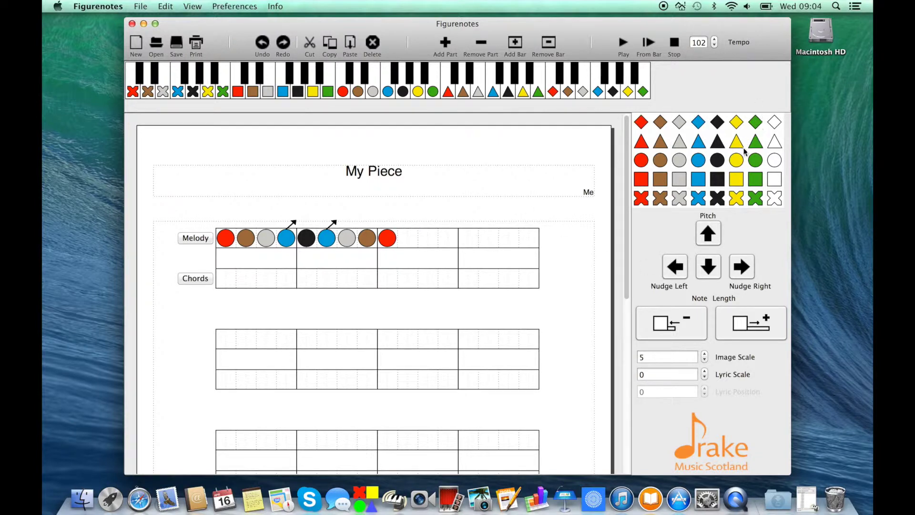
drag(738, 161, 401, 247)
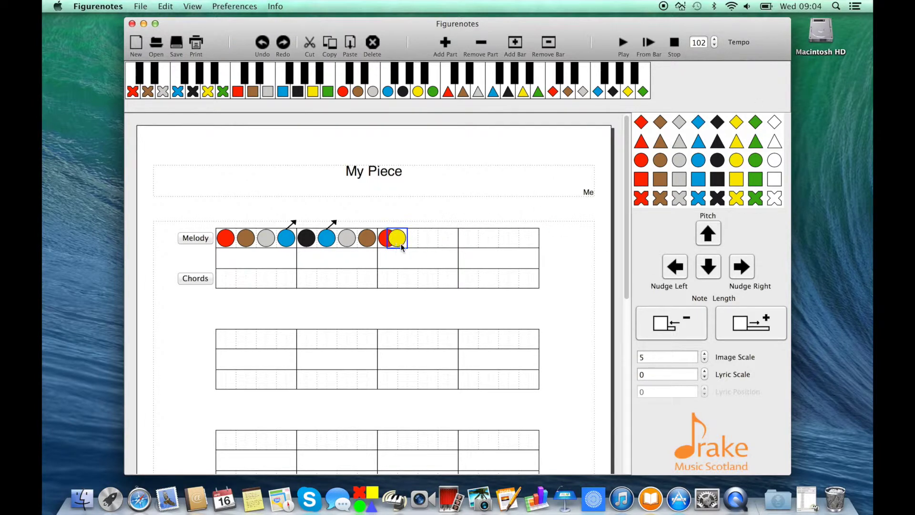
click(426, 243)
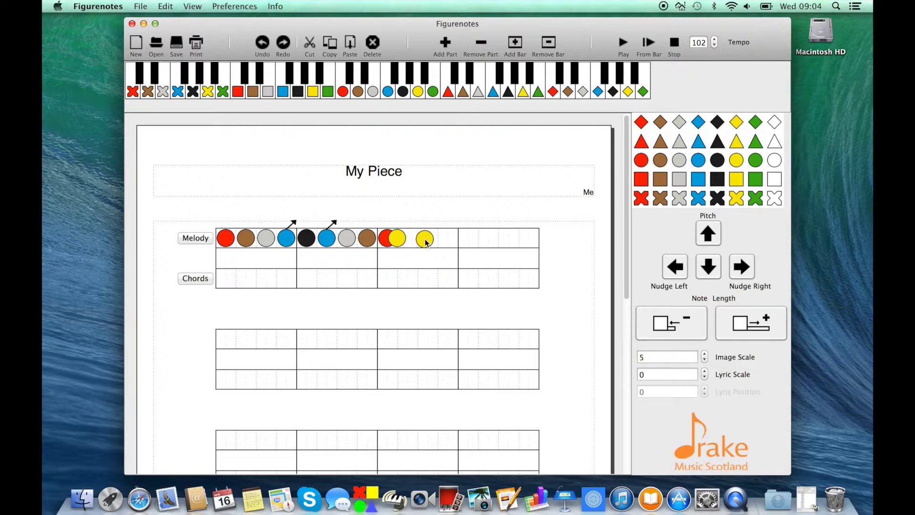
click(709, 233)
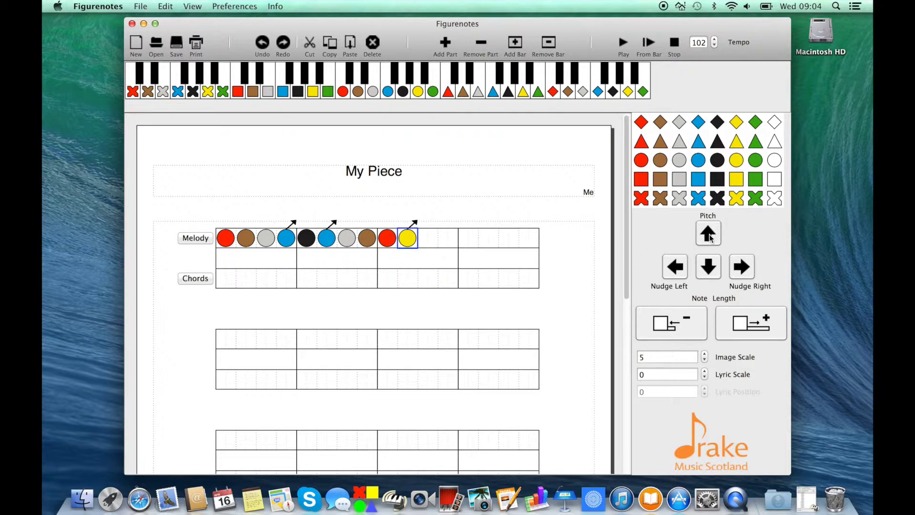
click(709, 233)
click(717, 271)
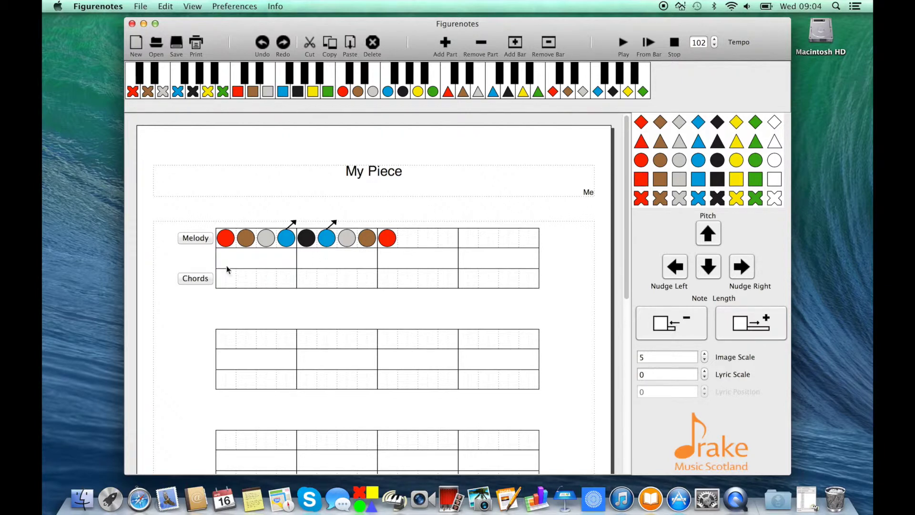
Place a red C chord in the first Chords cell, leaving its length at one beat.
click(199, 282)
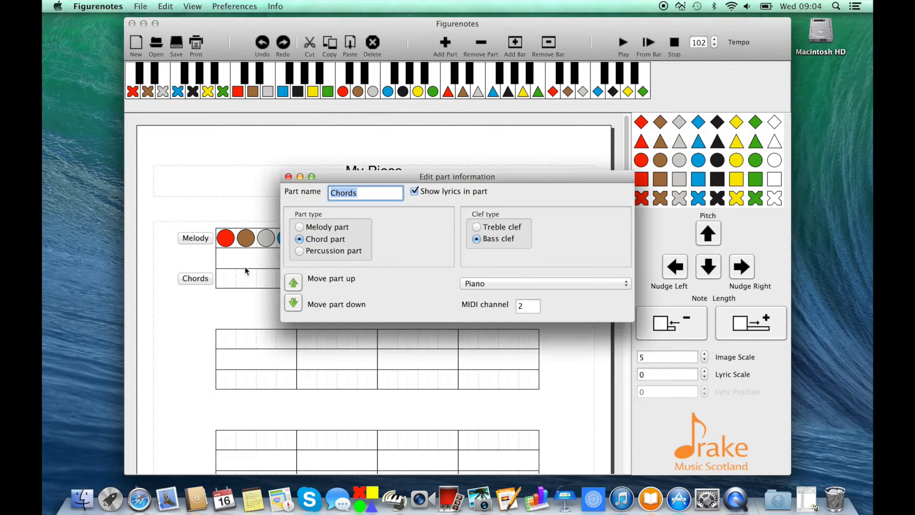
click(288, 177)
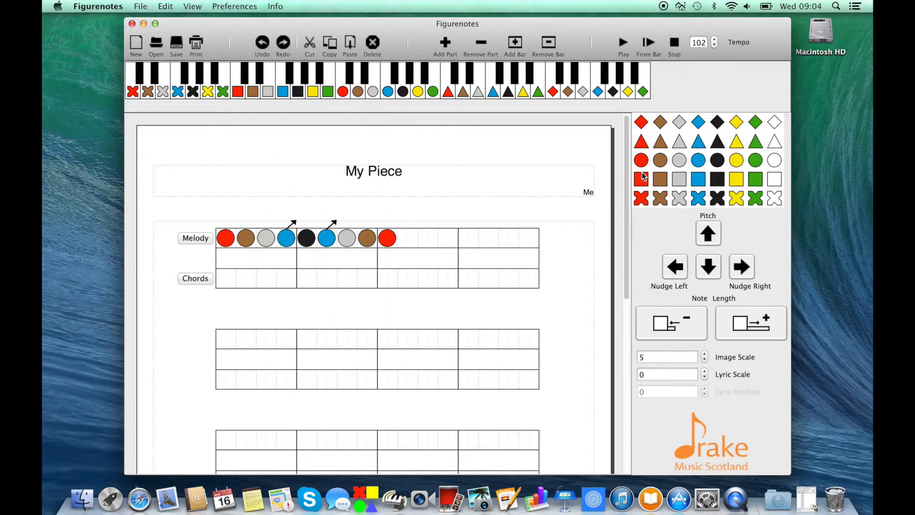
drag(643, 179, 224, 282)
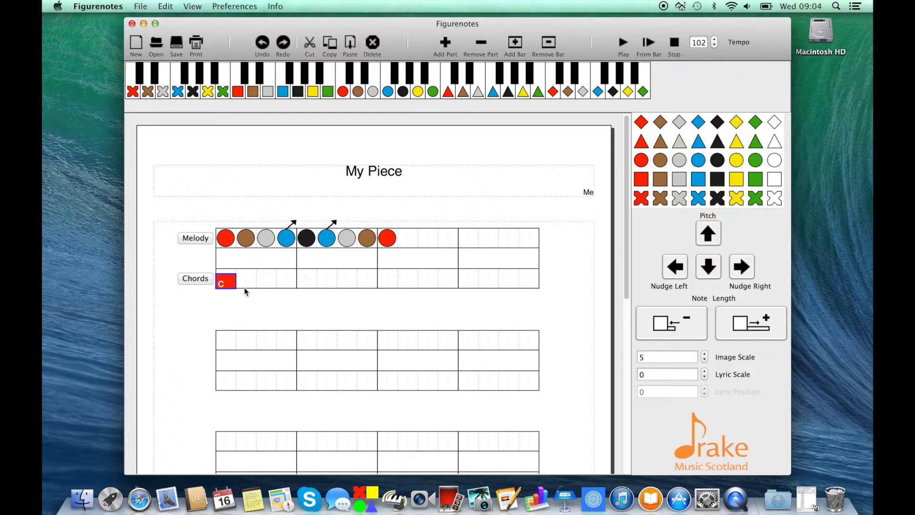
click(770, 329)
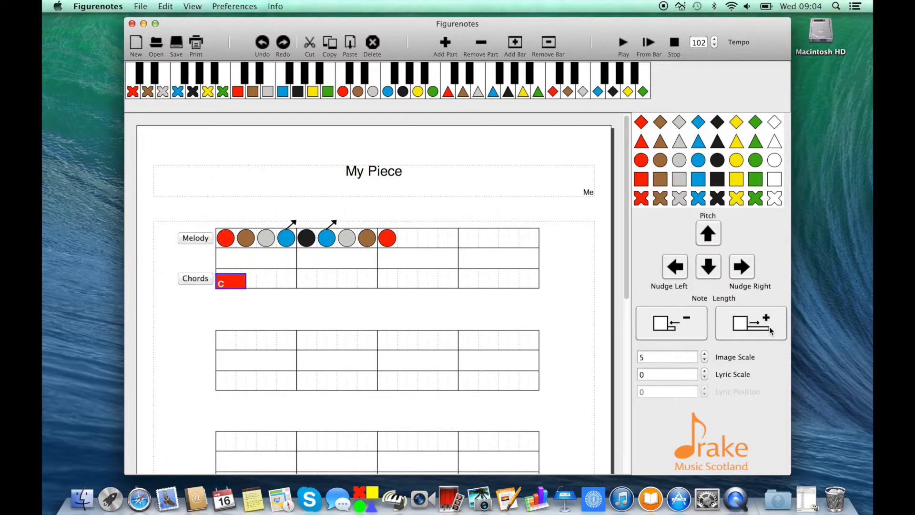
click(770, 329)
click(689, 330)
click(689, 330)
Step the image scale up to 8, down to 5, and settle at 6.
click(705, 355)
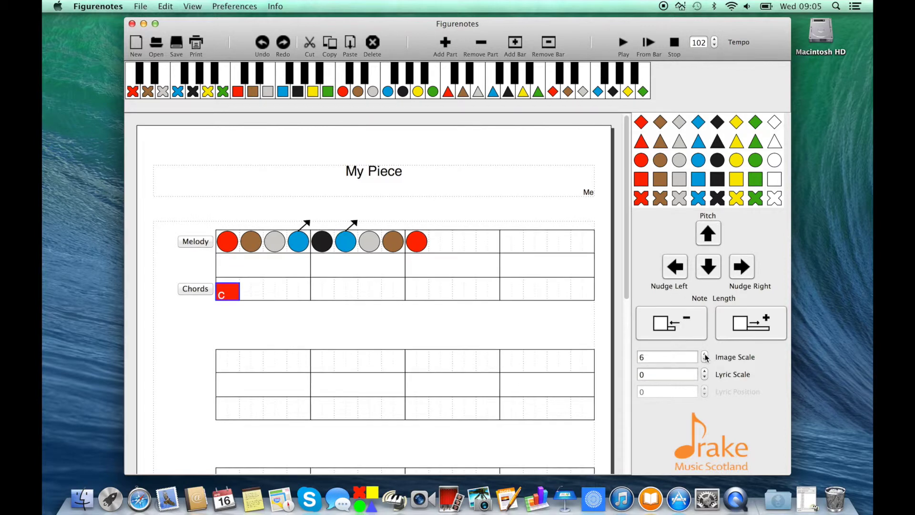
click(705, 355)
click(705, 355)
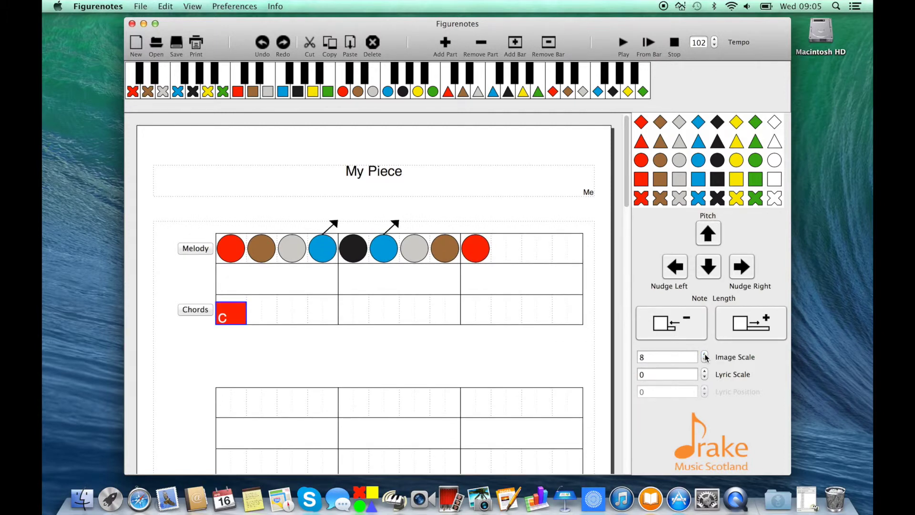
click(705, 360)
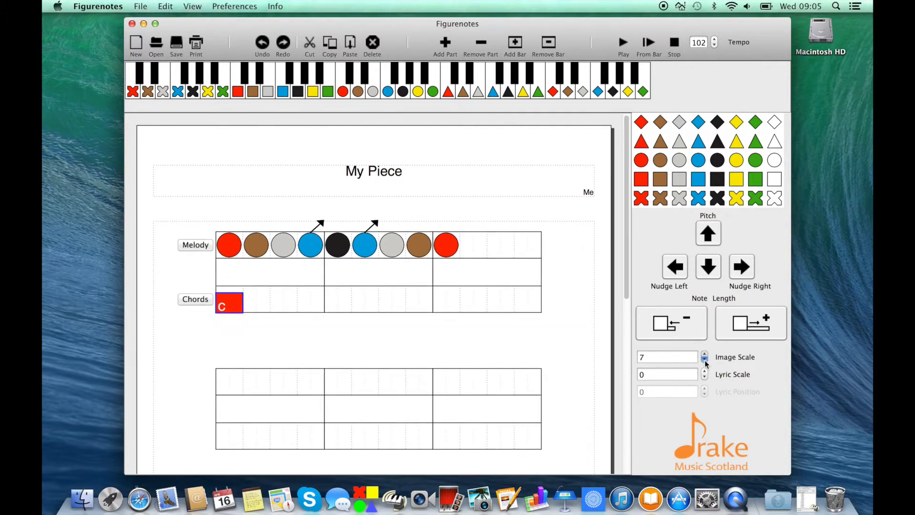
click(706, 360)
click(706, 360)
click(705, 355)
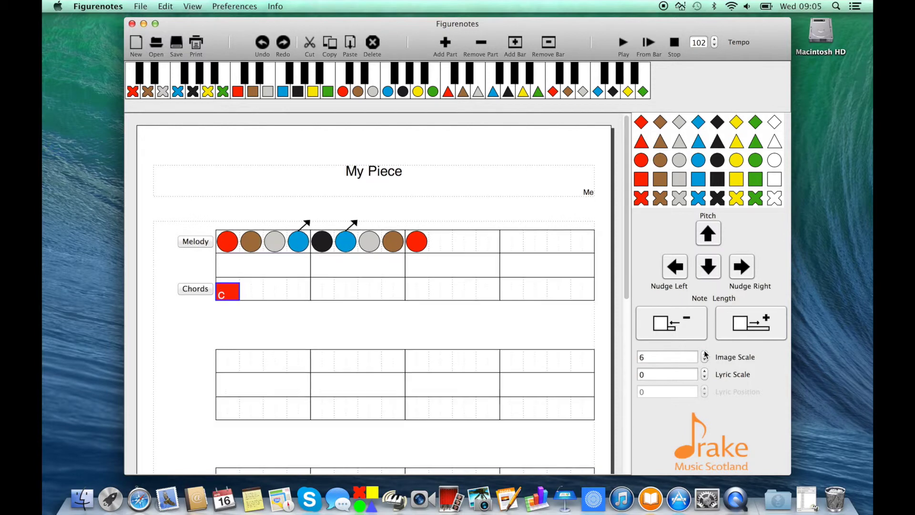
In Advanced Page Setup, set Part Gap Scale to 2 and adjust the Staff Gap Scale.
double_click(459, 180)
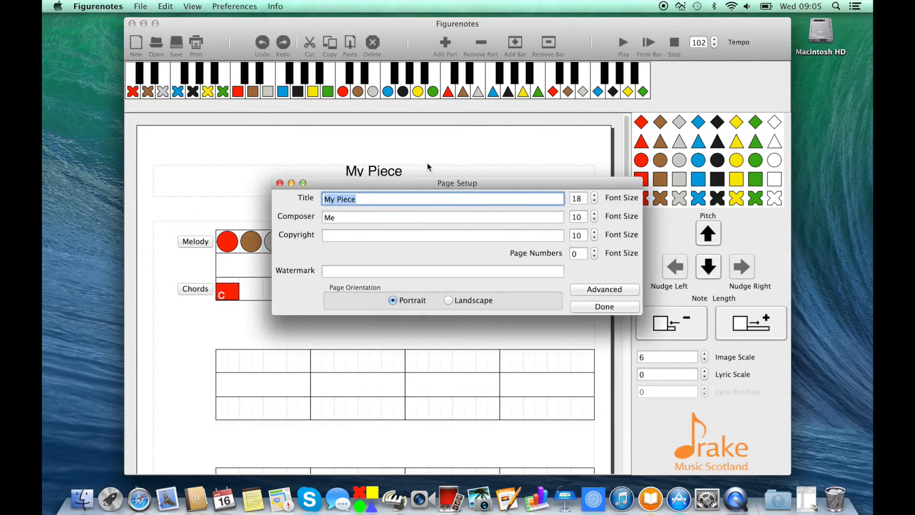
click(605, 289)
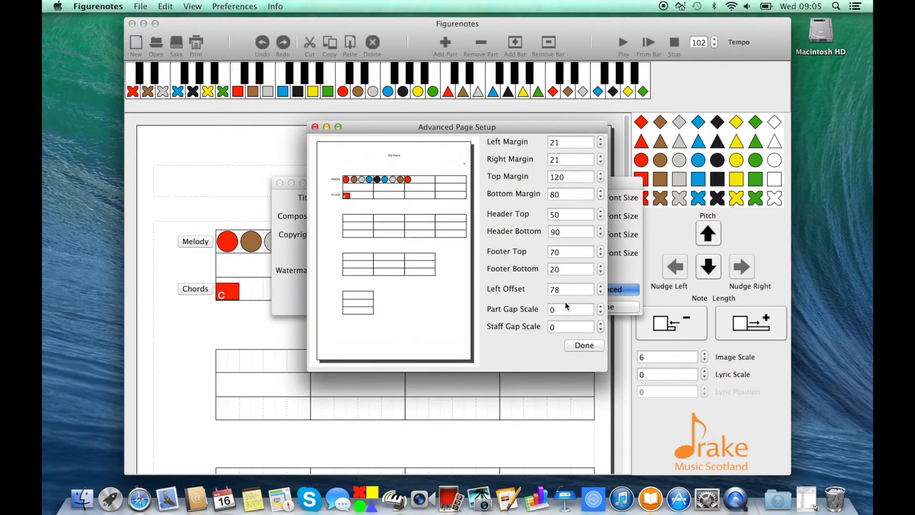
click(601, 307)
click(601, 307)
click(602, 306)
click(601, 307)
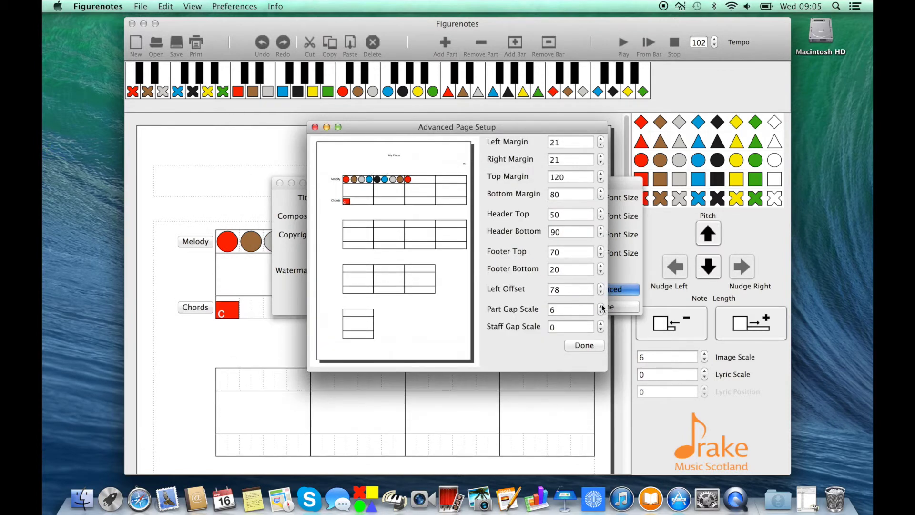
click(601, 312)
click(601, 313)
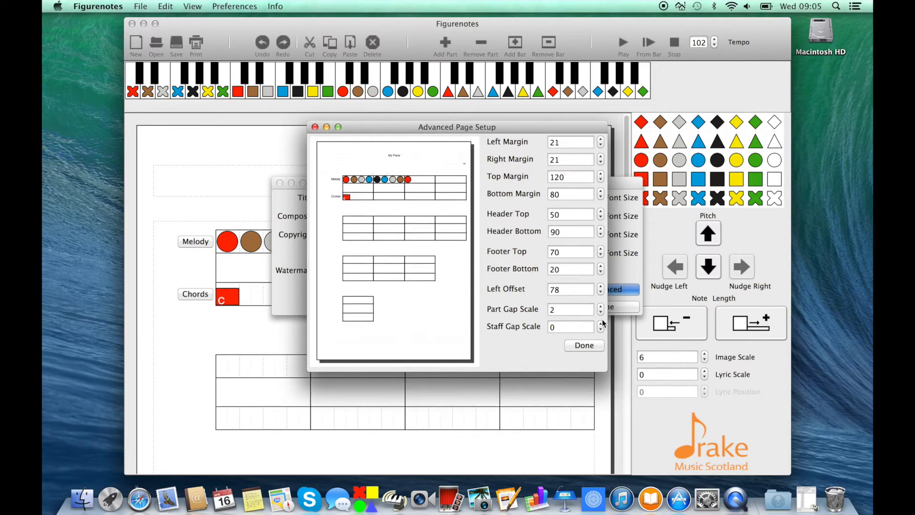
click(602, 324)
click(602, 324)
click(602, 324)
click(601, 330)
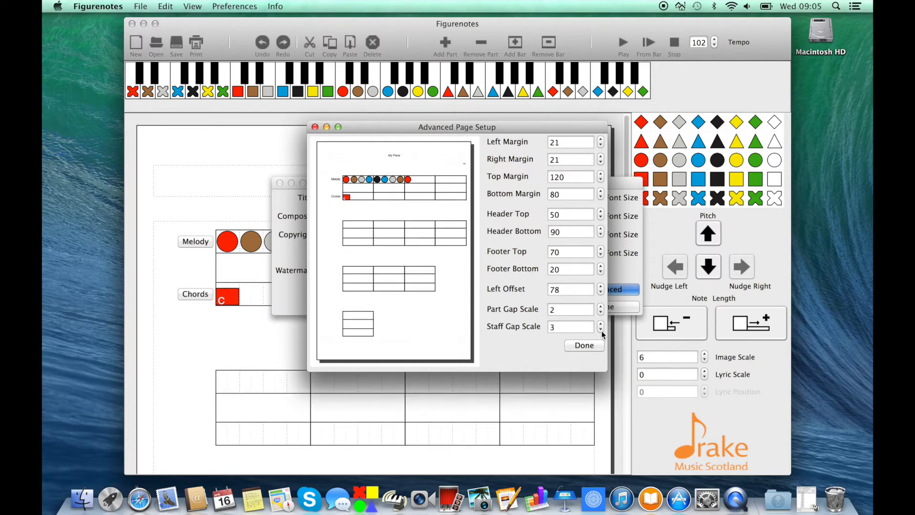